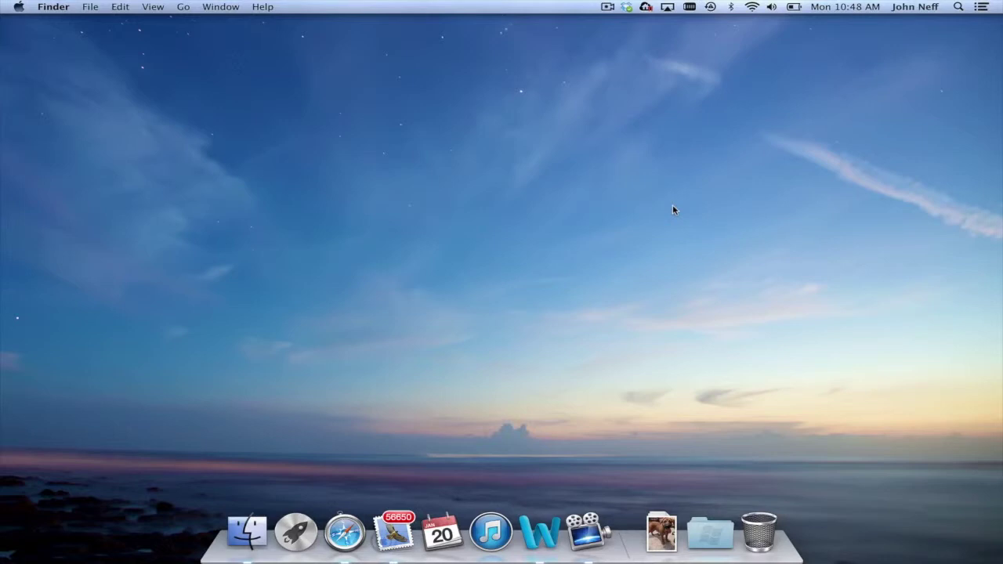
# Step: Show and dismiss the desktop's right-click shortcut menu, then launch System Preferences from the Apple menu
pyautogui.click(660, 202)
pyautogui.rightClick(659, 202)
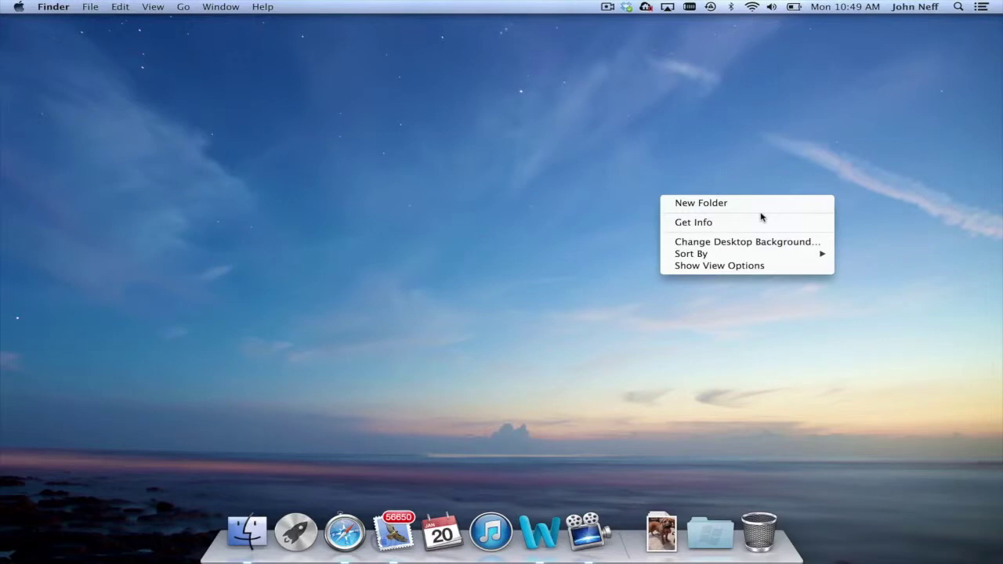
pyautogui.click(745, 171)
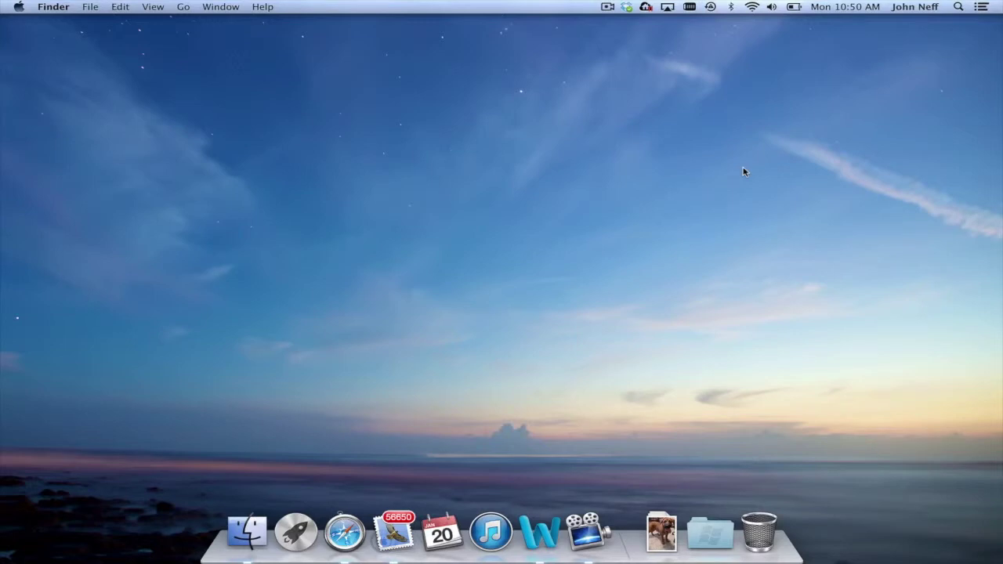
pyautogui.click(19, 7)
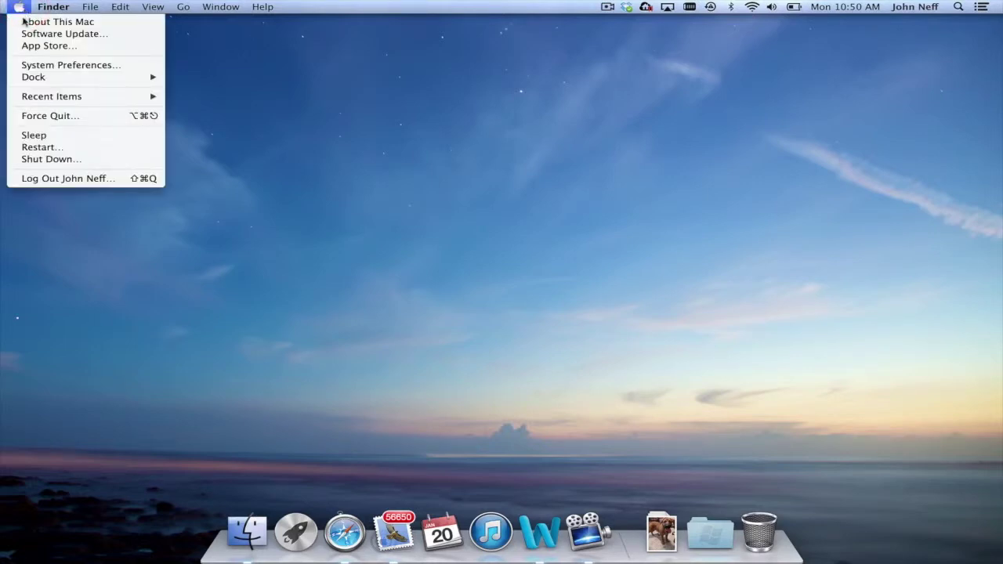
pyautogui.click(96, 67)
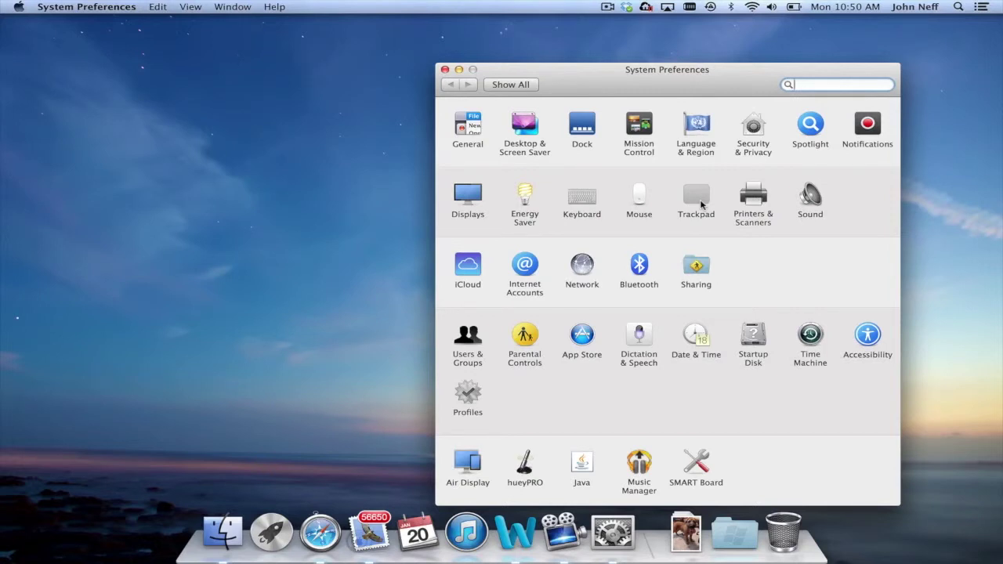
# Step: Open the Trackpad pane on its Point & Click tab
pyautogui.click(701, 204)
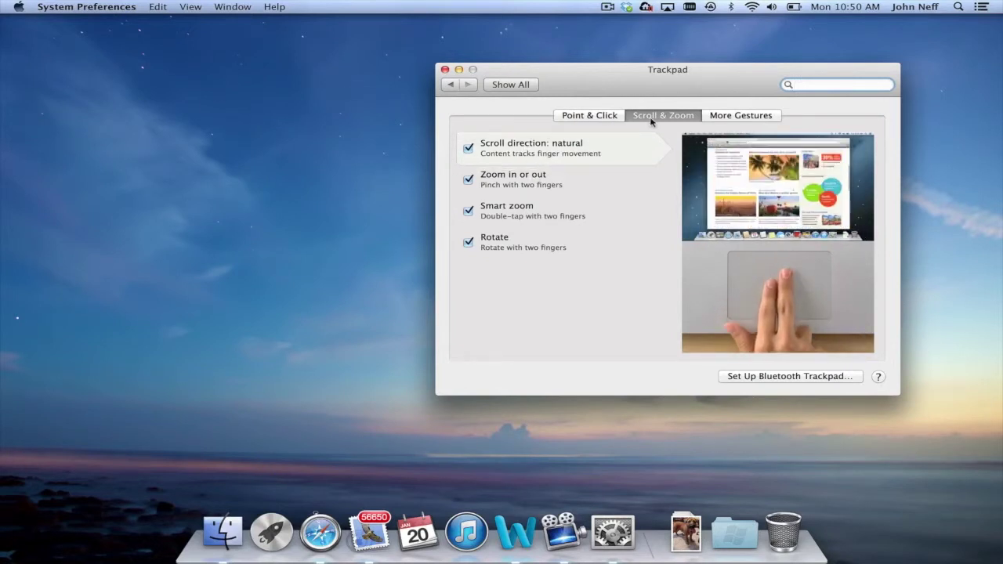
pyautogui.click(599, 116)
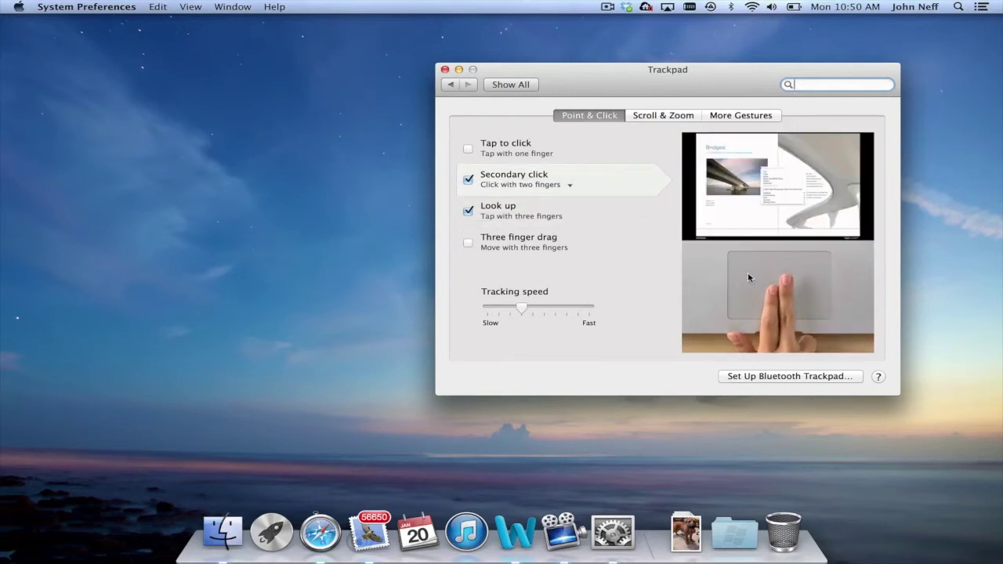
# Step: Keep Secondary click set to 'Click with two fingers' and return to all preference panes
pyautogui.click(570, 186)
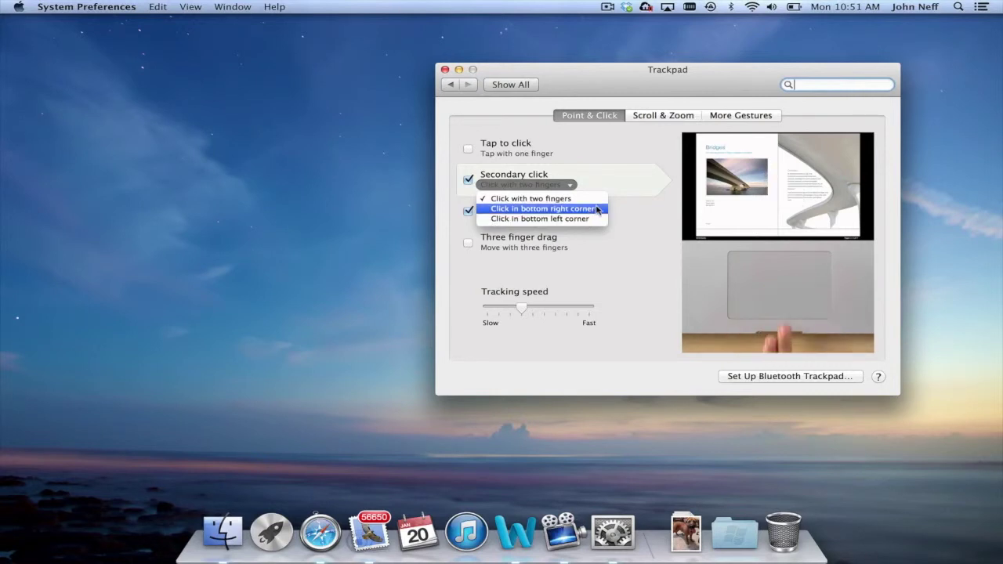
pyautogui.click(540, 199)
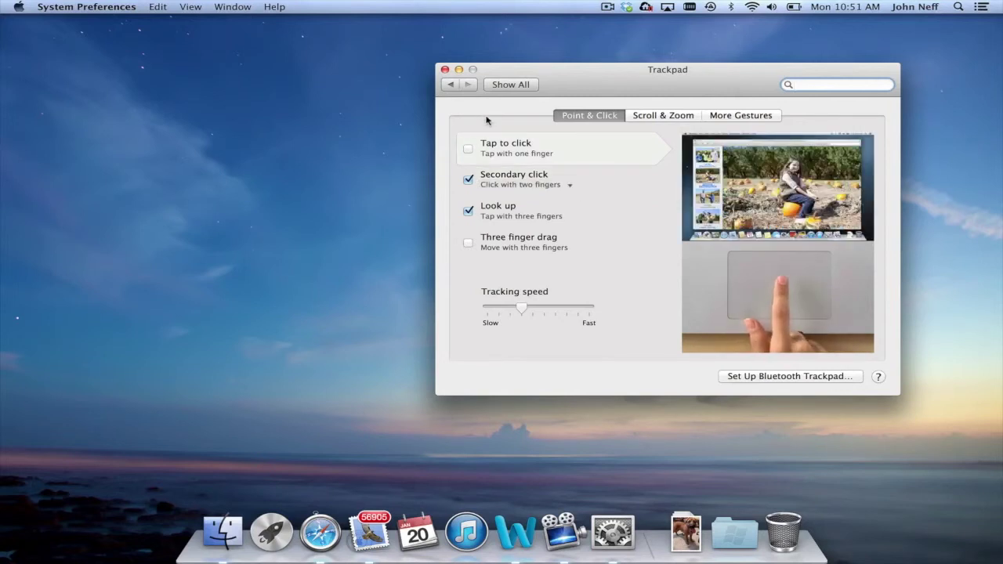
pyautogui.click(460, 86)
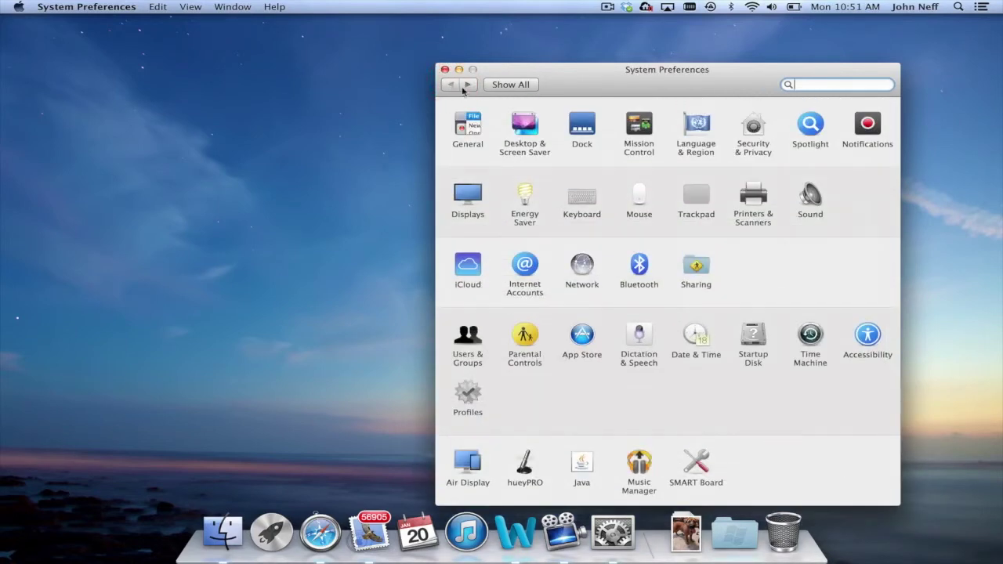
# Step: Open the Mouse pane, which reports that no mouse was found
pyautogui.click(637, 196)
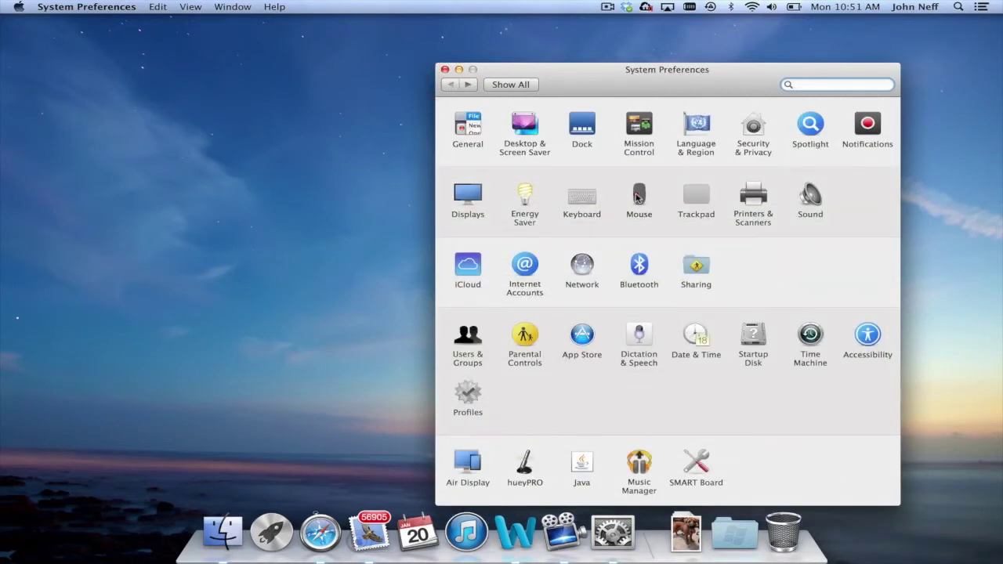